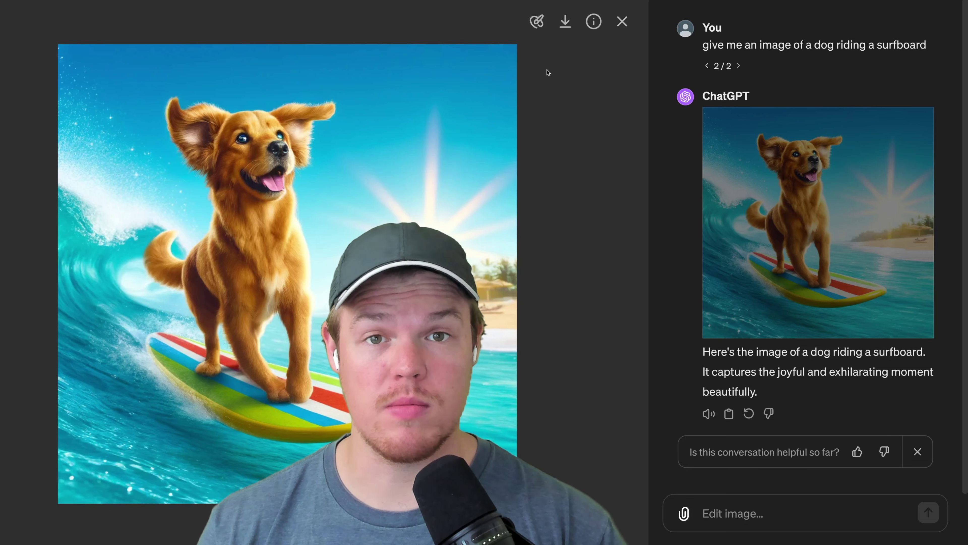
Brush over the surfing dog's eyes and request 'Give some sunglasses' for that area
left_click(537, 23)
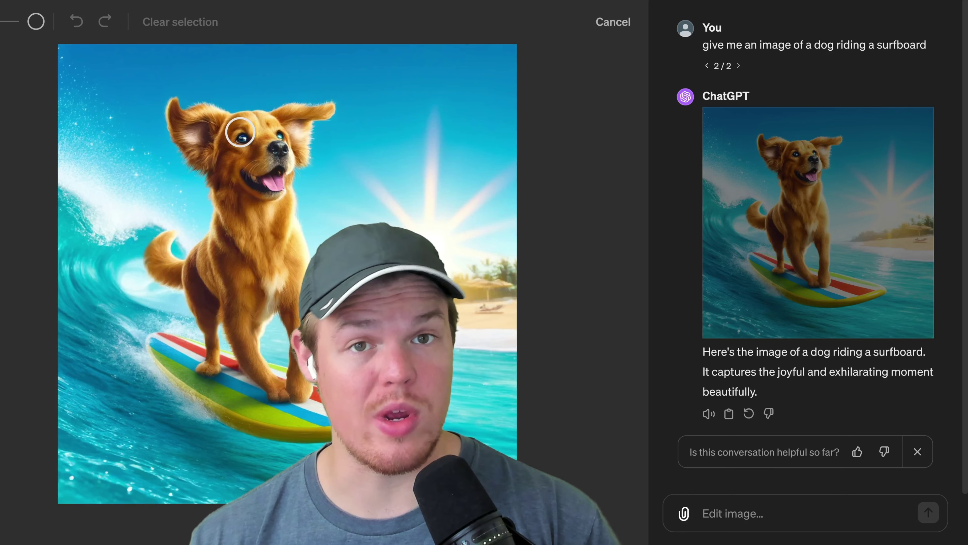
left_click_drag(240, 133, 289, 134)
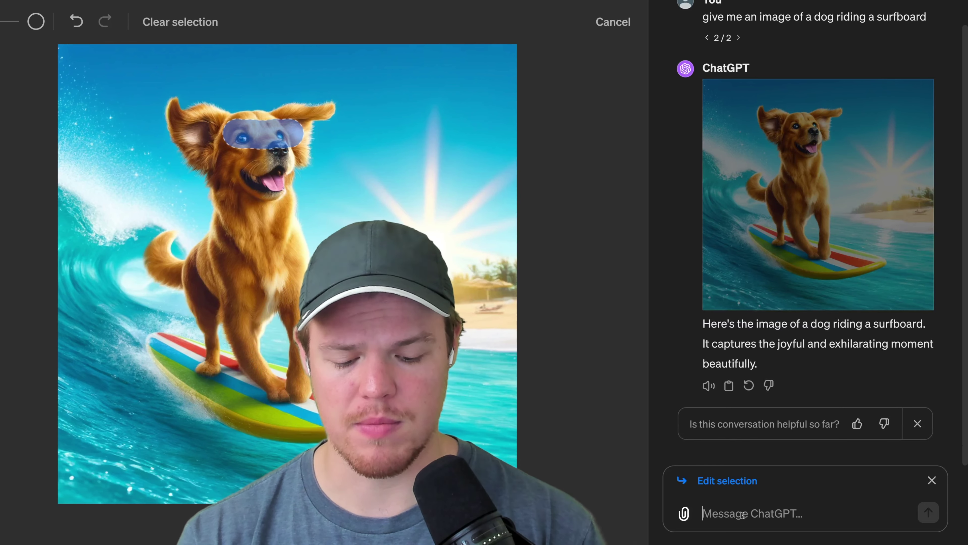
type("Give some sunglasses")
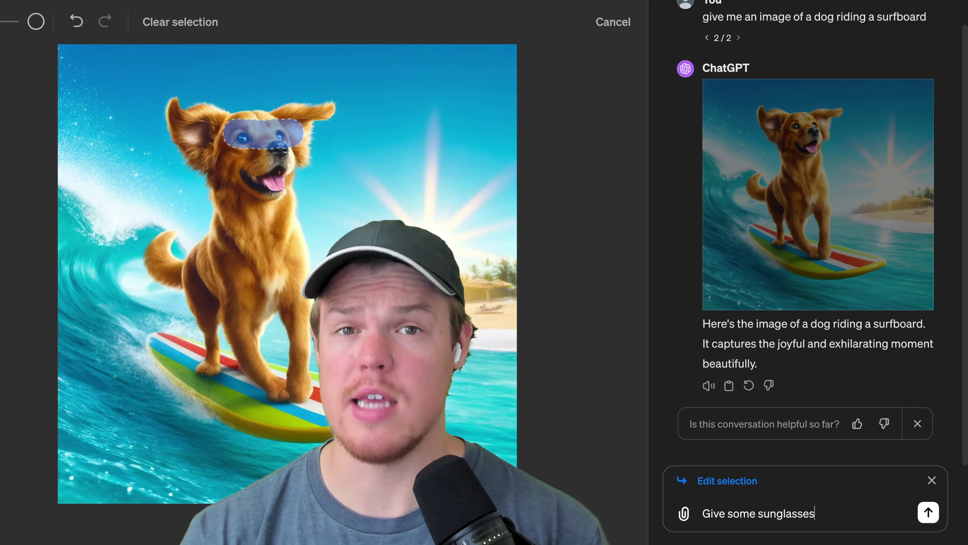
key("Return")
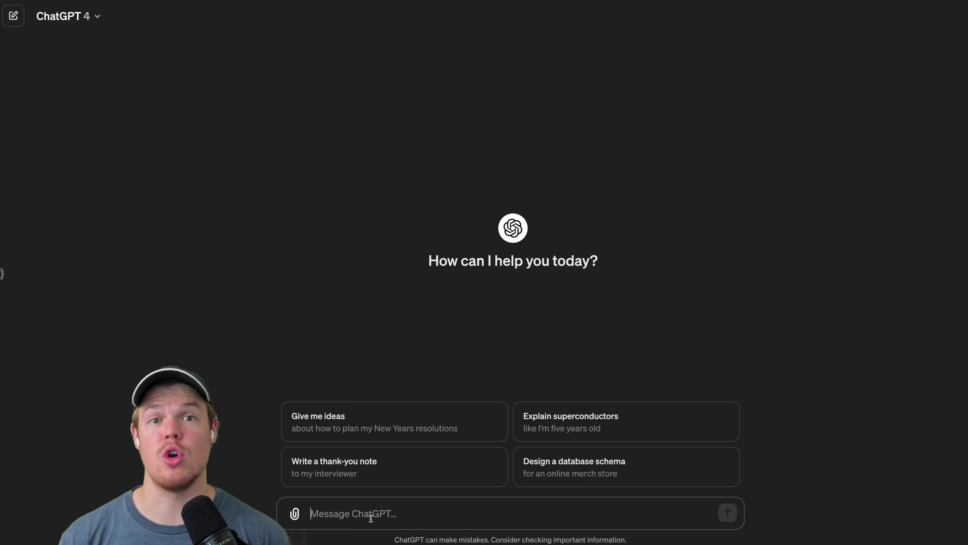
Request an image of a cat driving a car and open the result full size
type("GIve me a cat driving a car ima")
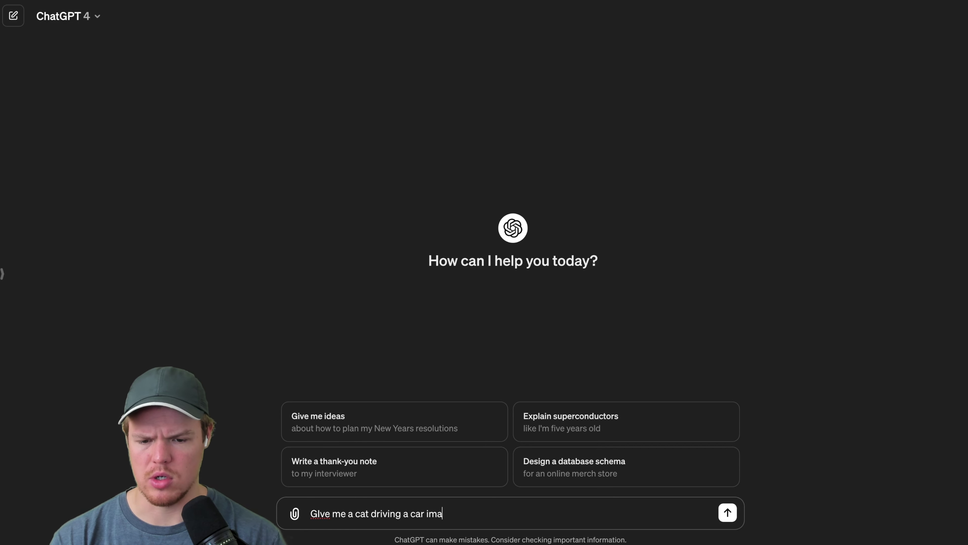
type("ge")
key("Return")
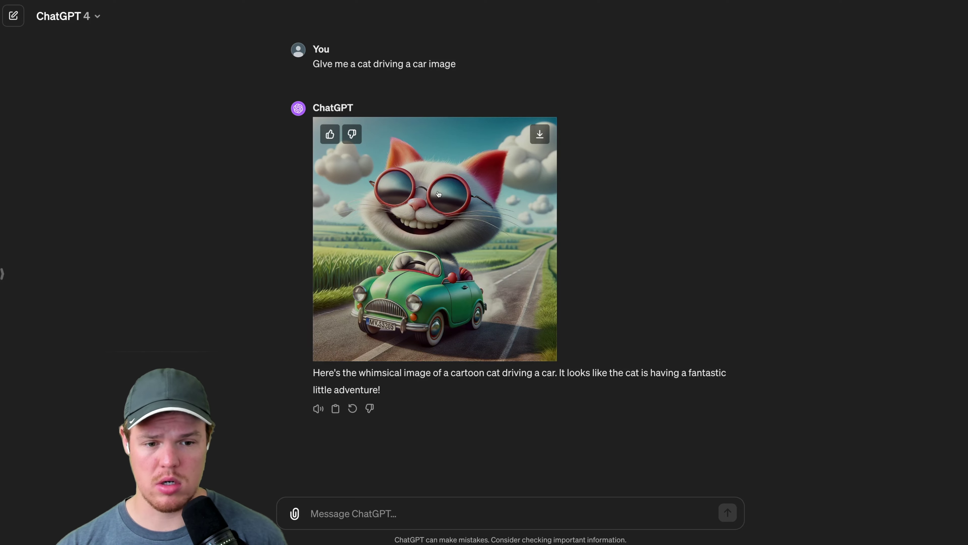
left_click(439, 195)
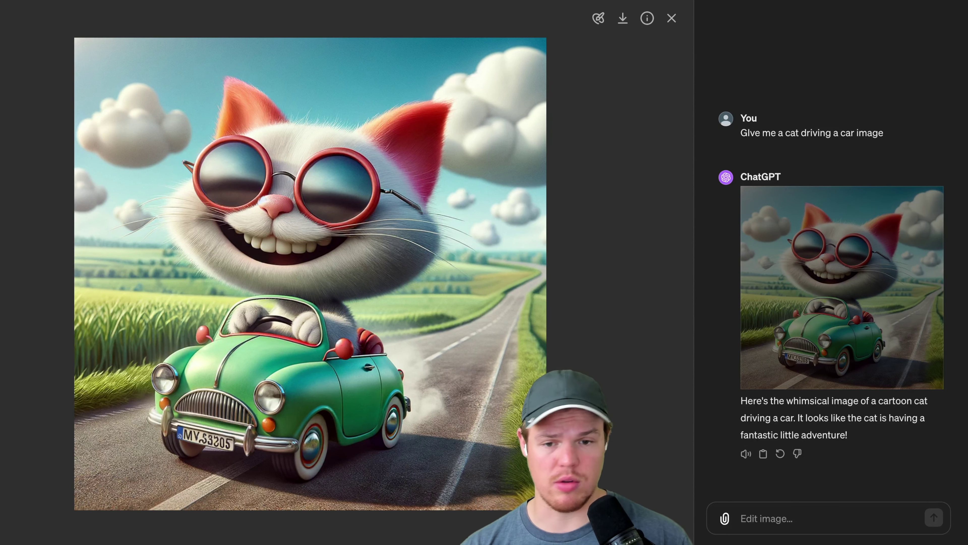
left_click(598, 18)
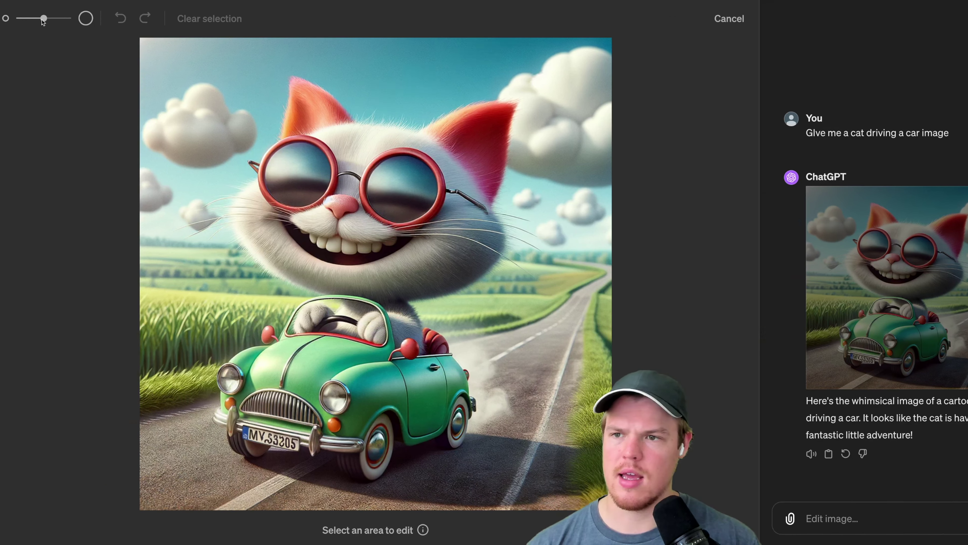
Set a medium brush, paint over the top of the cat's head, and request 'give me a top hat'
left_click_drag(43, 21, 23, 19)
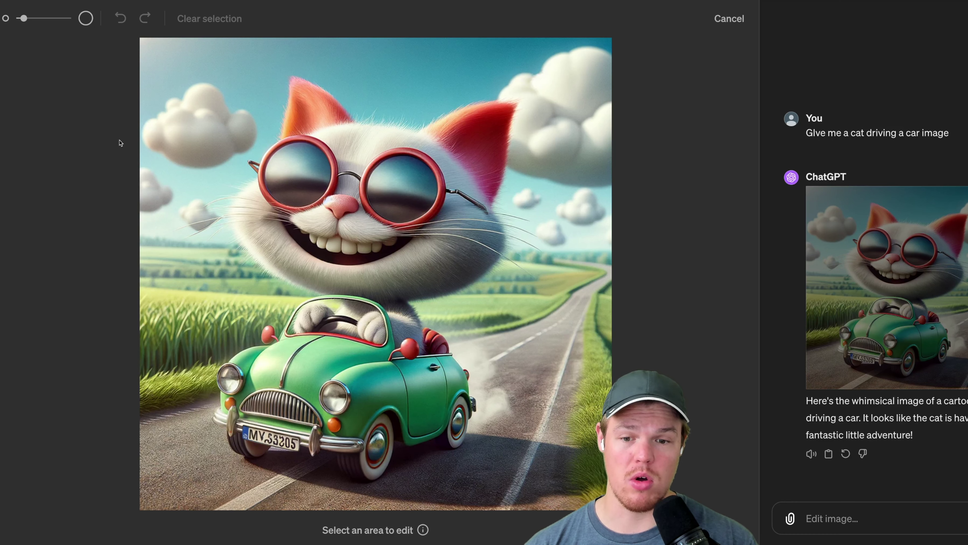
left_click_drag(24, 18, 104, 27)
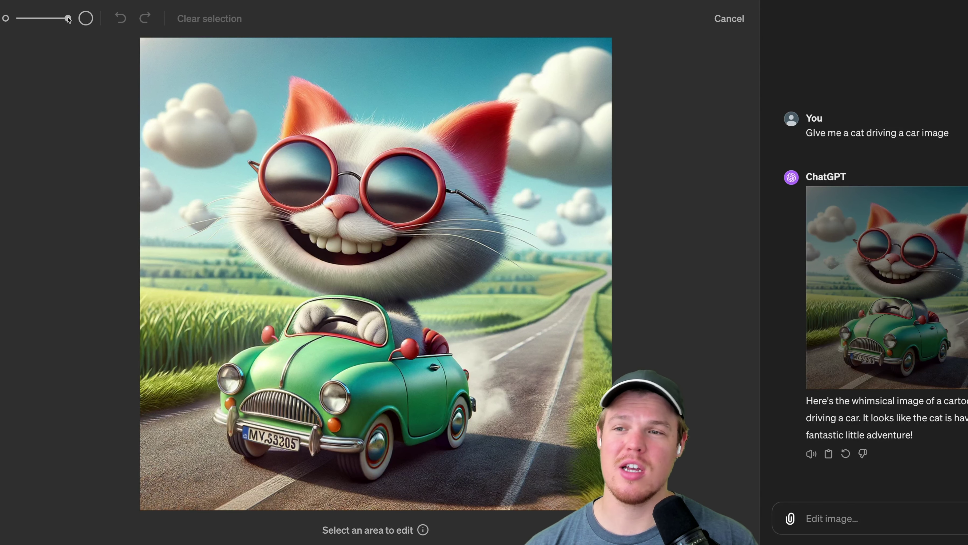
left_click_drag(69, 20, 47, 20)
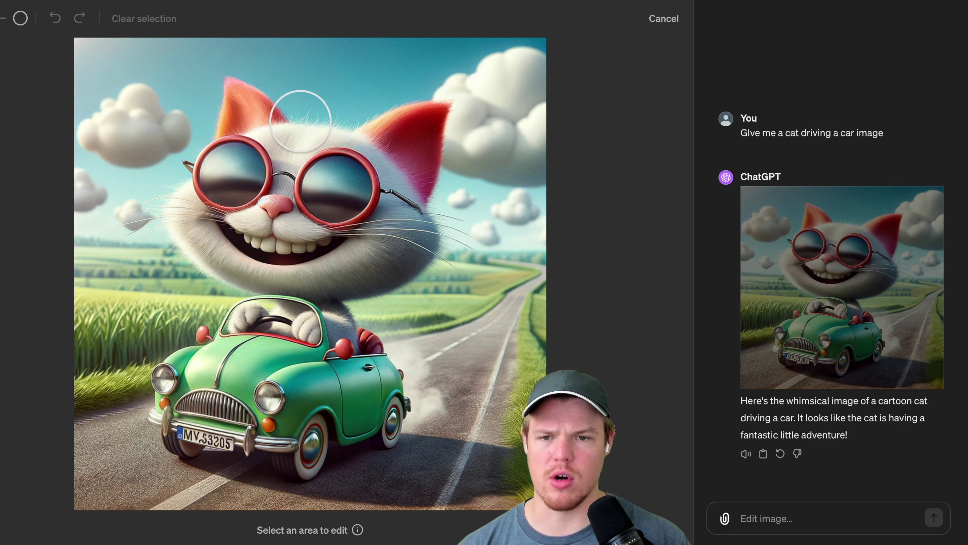
mouse_move(301, 122)
left_mouse_down()
mouse_move(331, 82)
mouse_move(302, 102)
left_mouse_up()
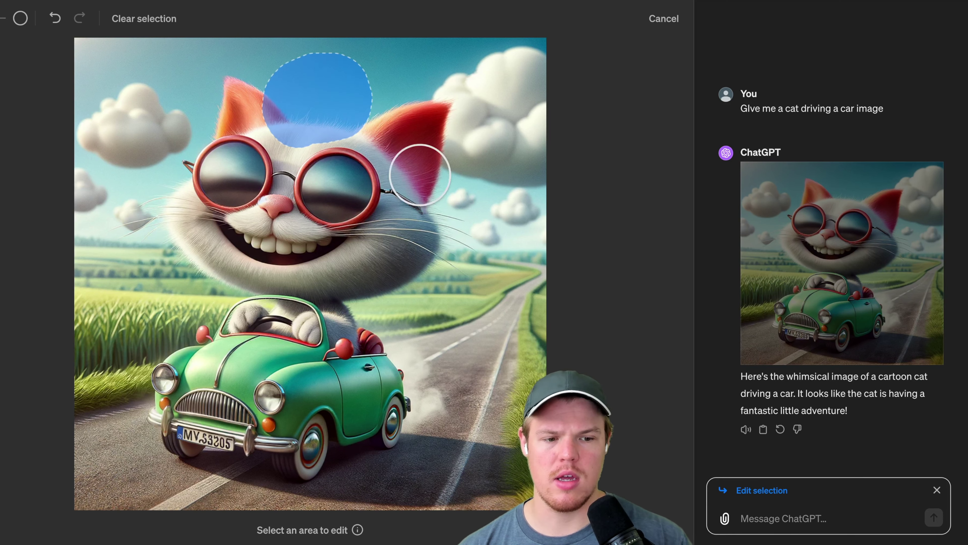
left_click(773, 518)
type("gi")
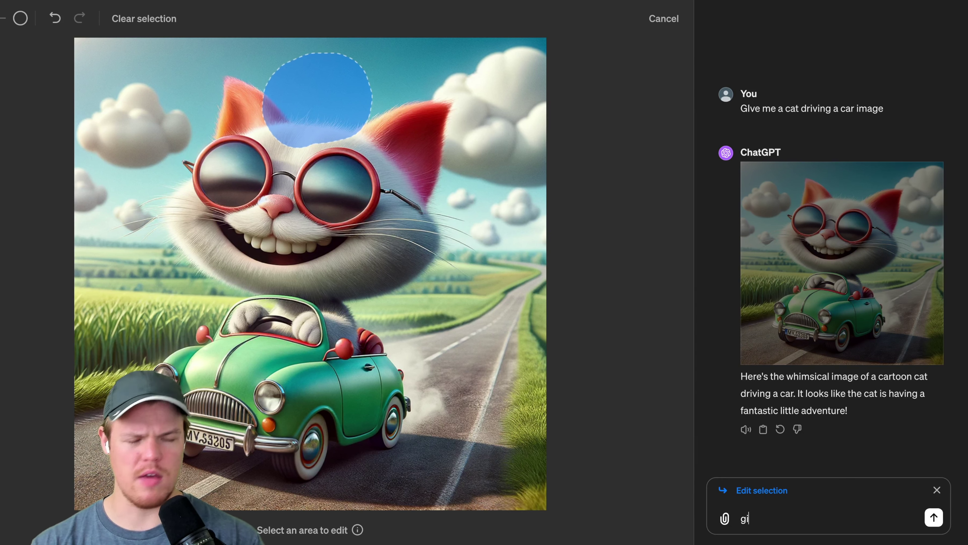
type("ve me a top")
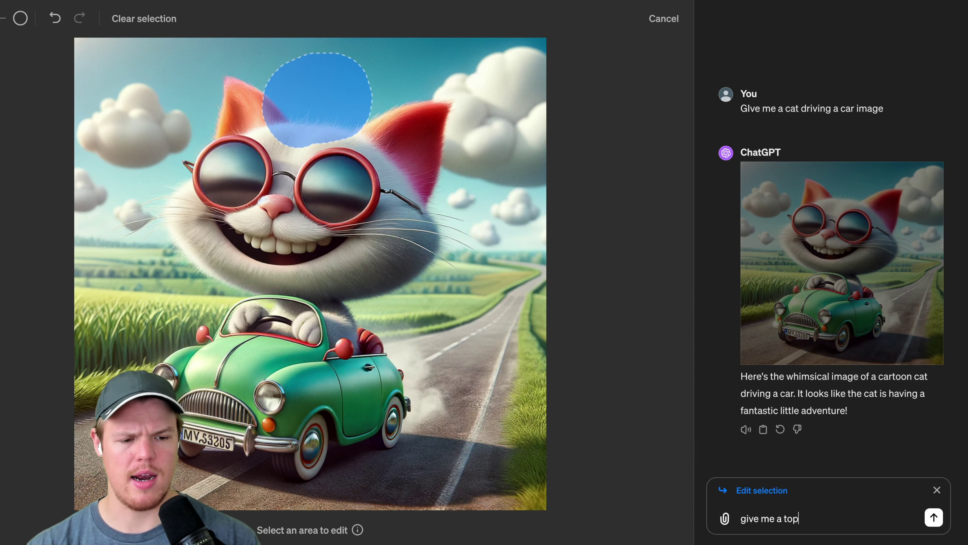
type(" hat")
key("Return")
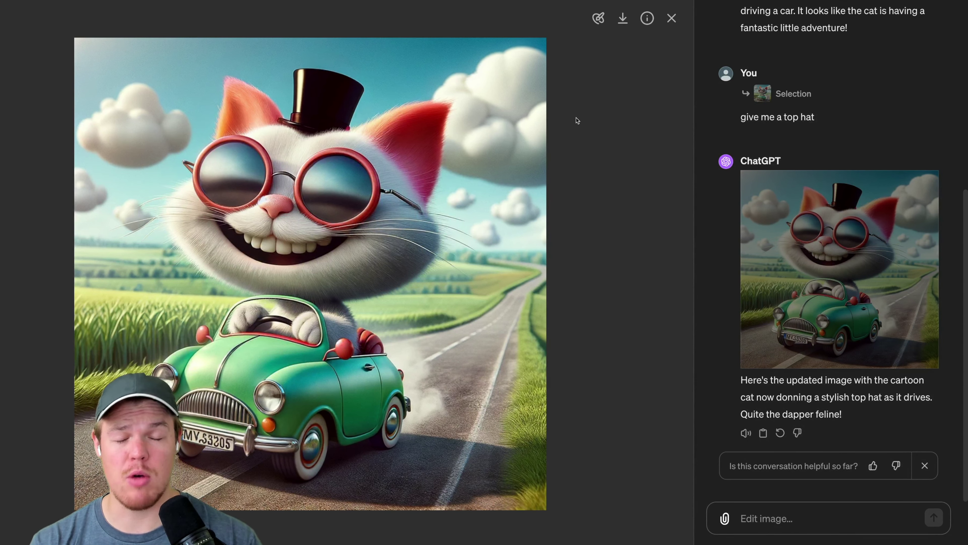
Show the prompt behind the top-hat cat image and select all of its text
right_click(352, 156)
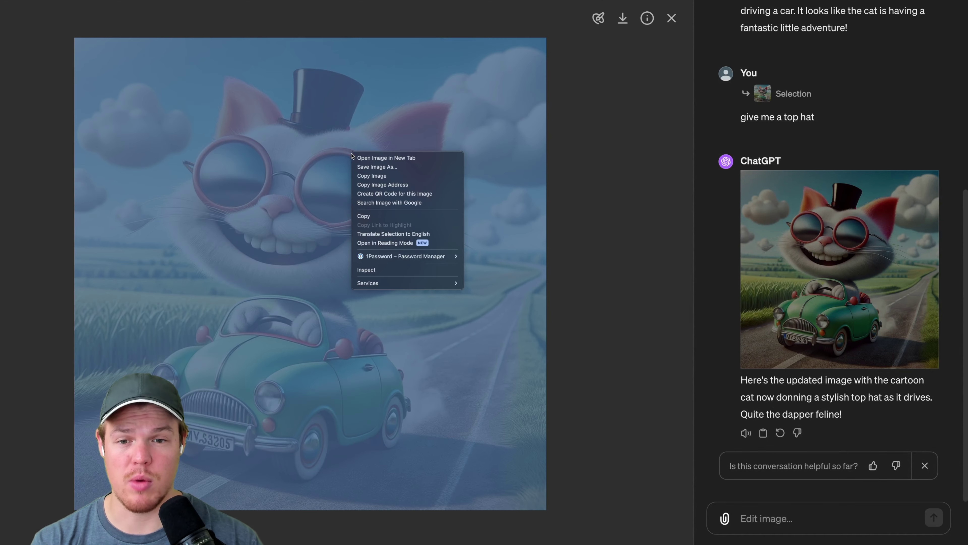
left_click(614, 144)
left_click(638, 80)
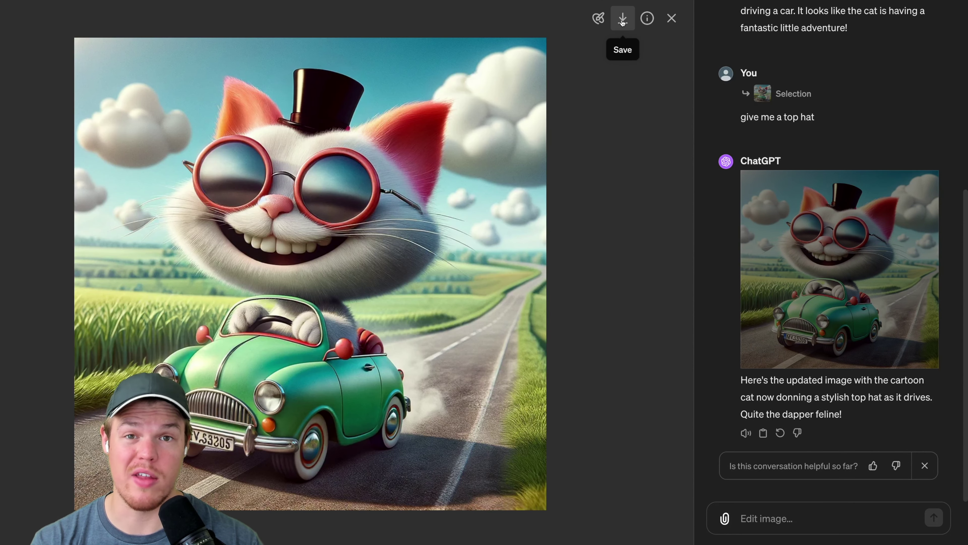
left_click(647, 19)
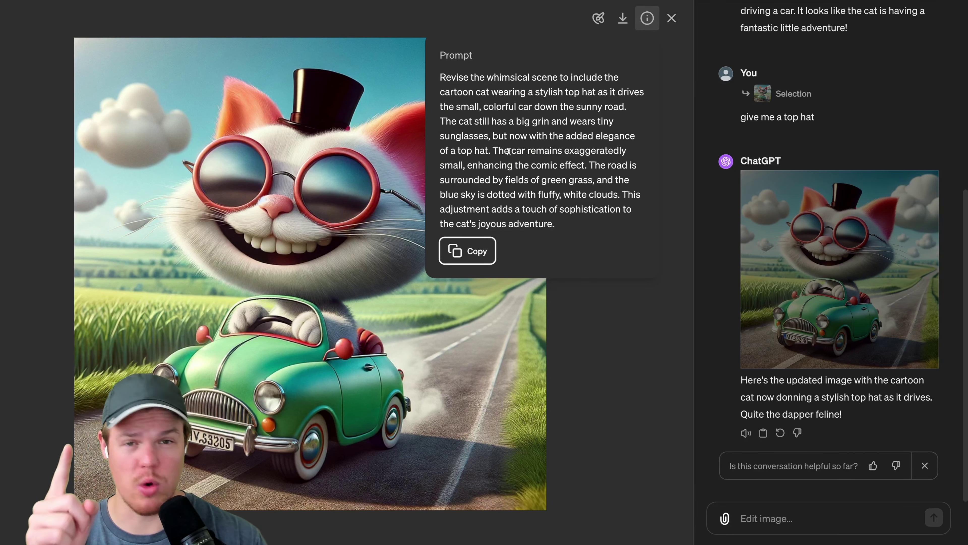
left_click_drag(561, 229, 444, 67)
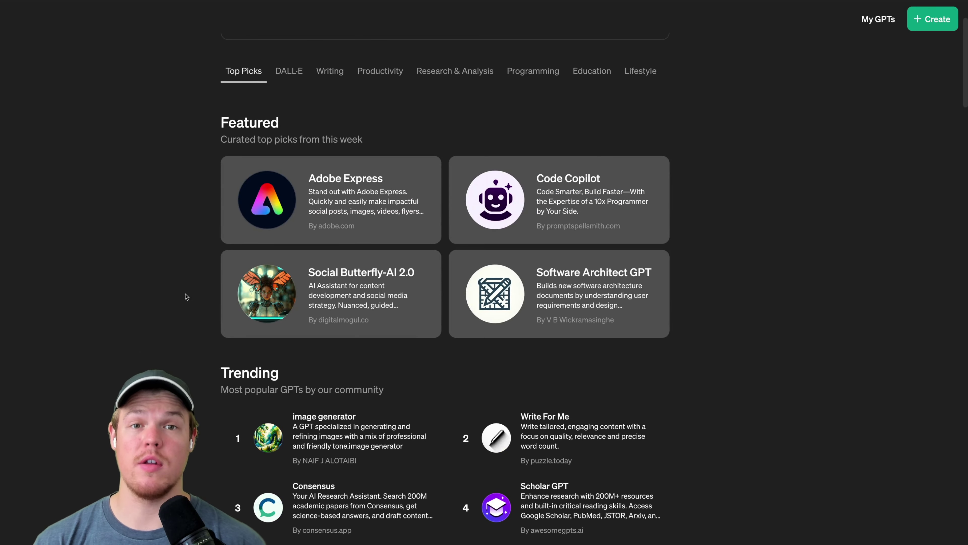
Find the DALL·E GPT under By ChatGPT and start a chat with it
scroll(186, 297, "down", 8)
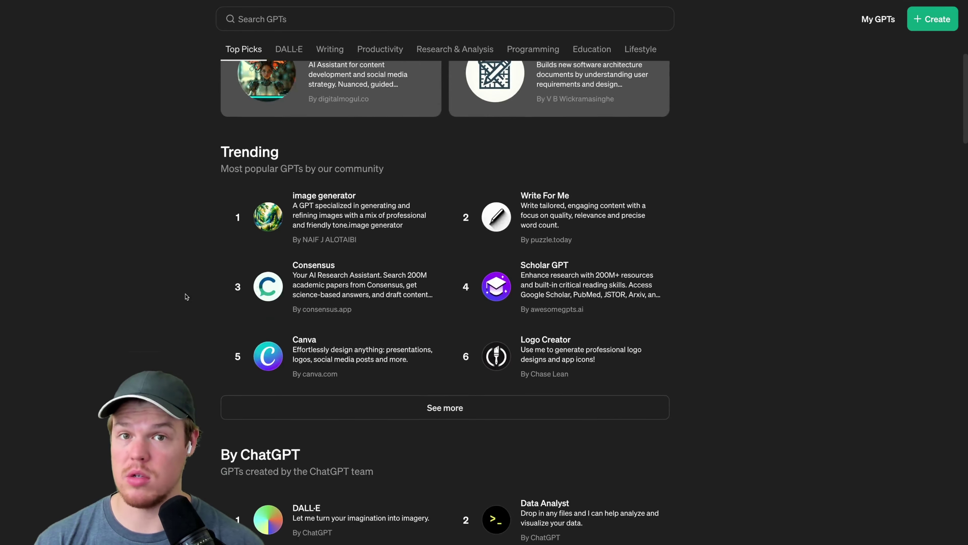
scroll(186, 296, "down", 5)
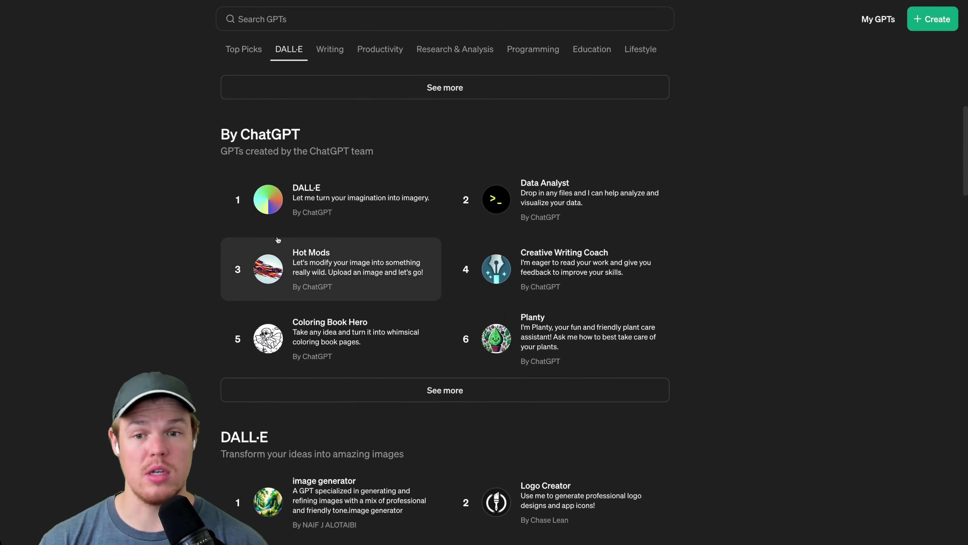
left_click(329, 209)
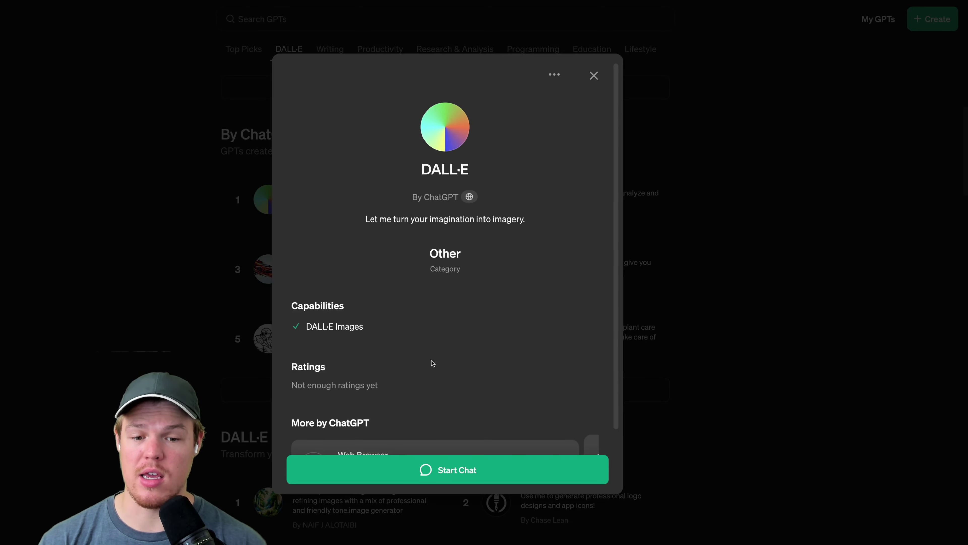
left_click(464, 481)
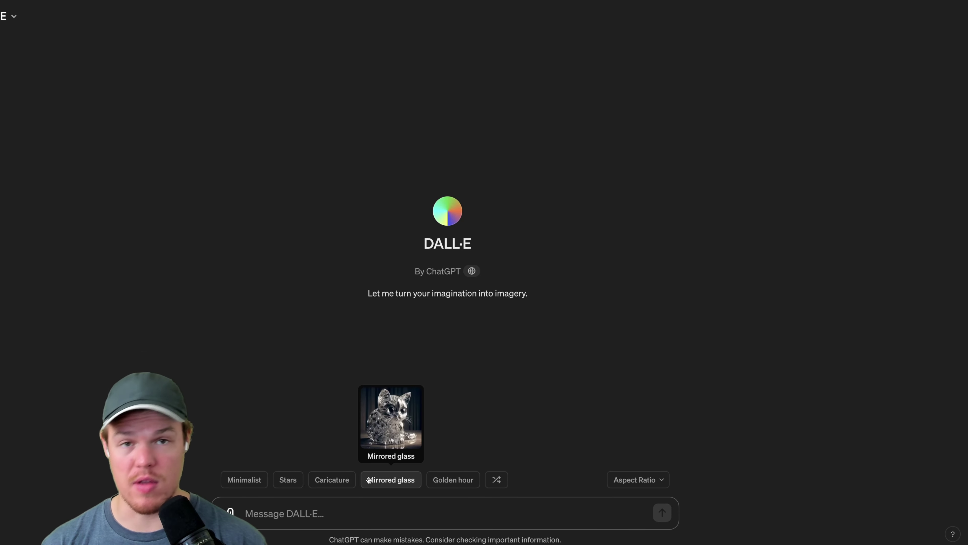
Preview the offered DALL·E style presets, then shuffle them for a new set
mouse_move(316, 476)
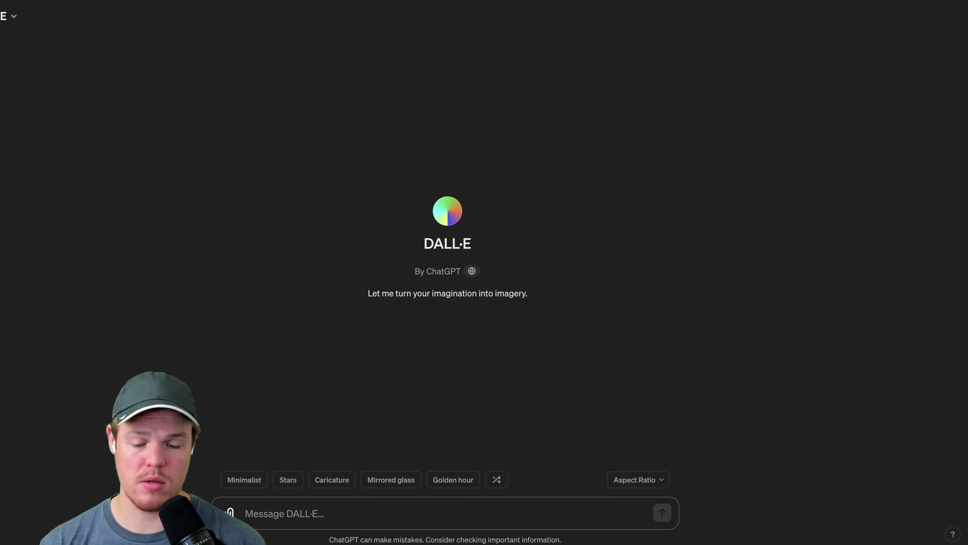
mouse_move(279, 487)
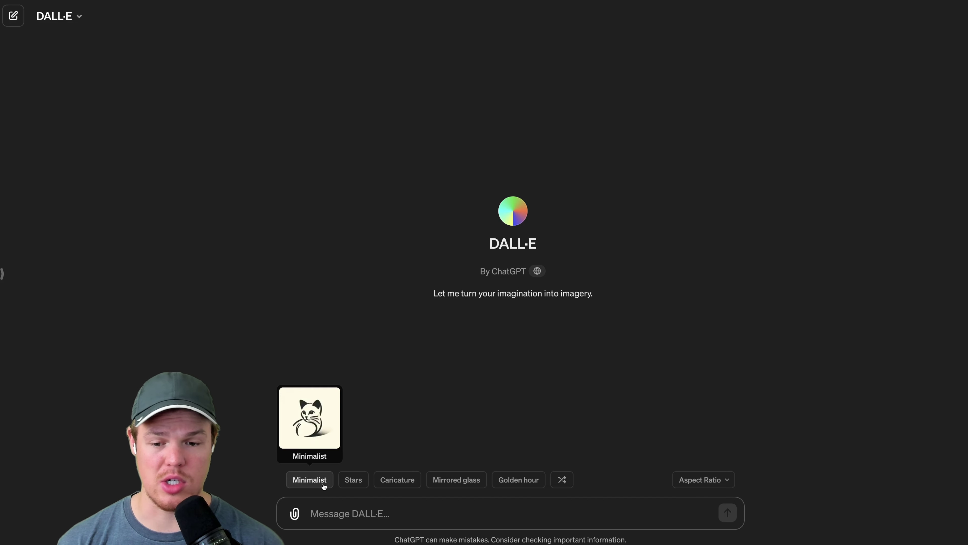
mouse_move(397, 483)
mouse_move(433, 482)
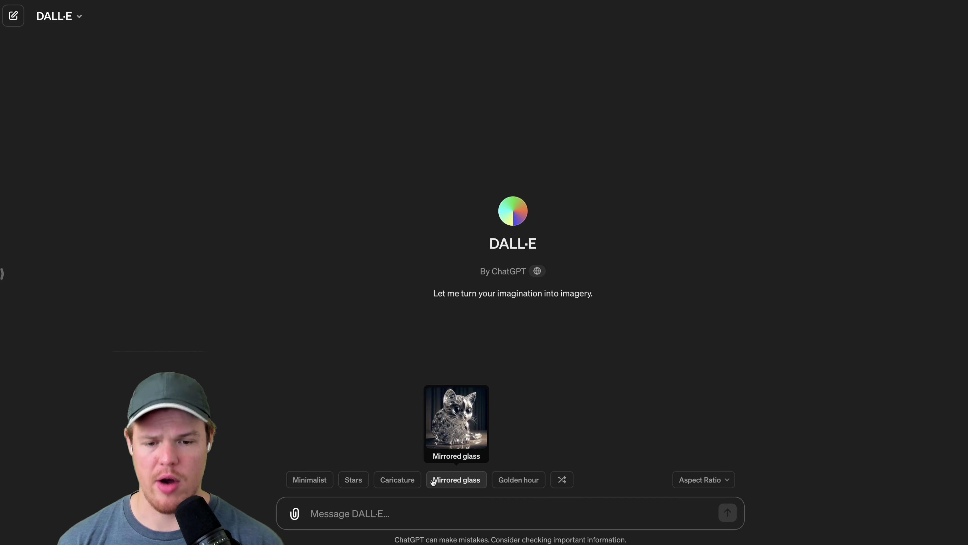
mouse_move(499, 485)
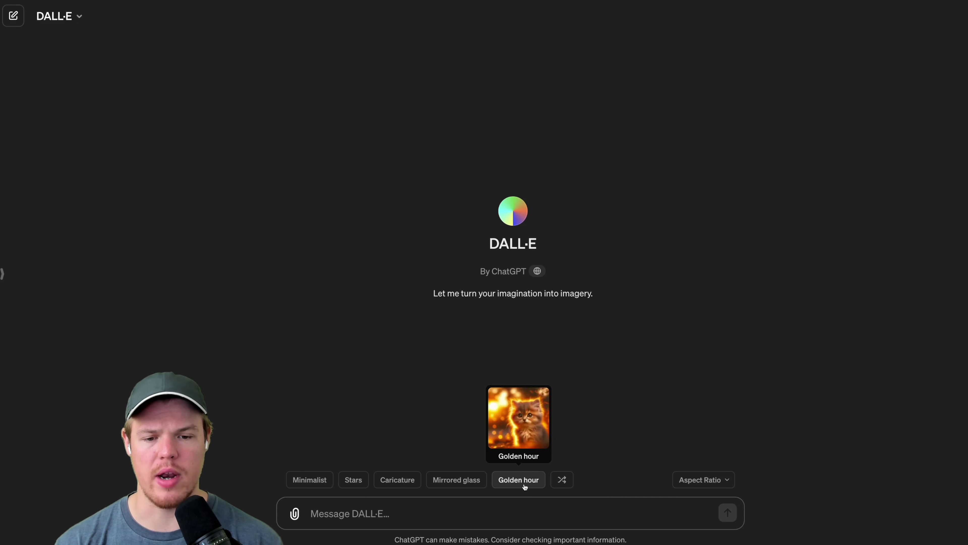
left_click(562, 481)
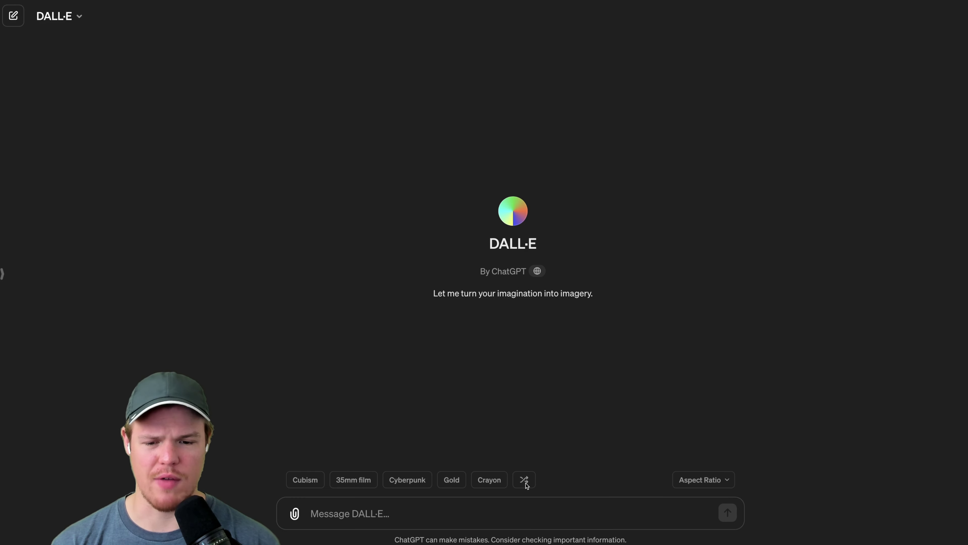
Preview the new Cubism, 35mm film, Cyberpunk, Gold and Crayon styles and zoom the page in
mouse_move(354, 481)
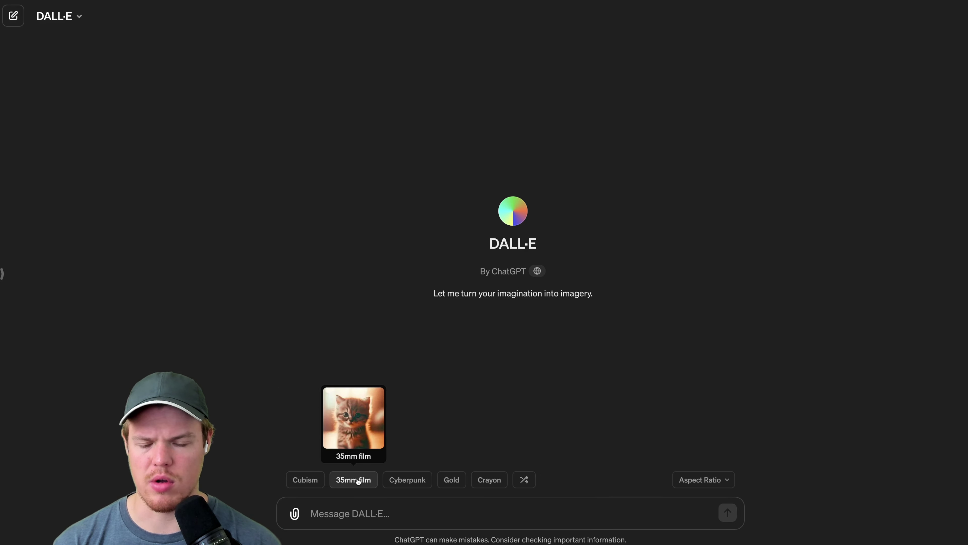
mouse_move(443, 483)
key("ctrl+plus")
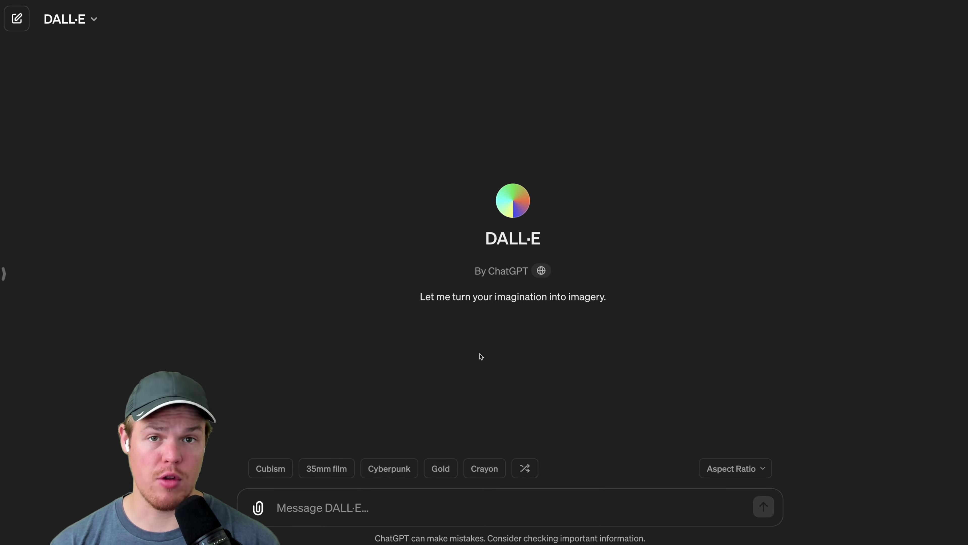
left_click(730, 467)
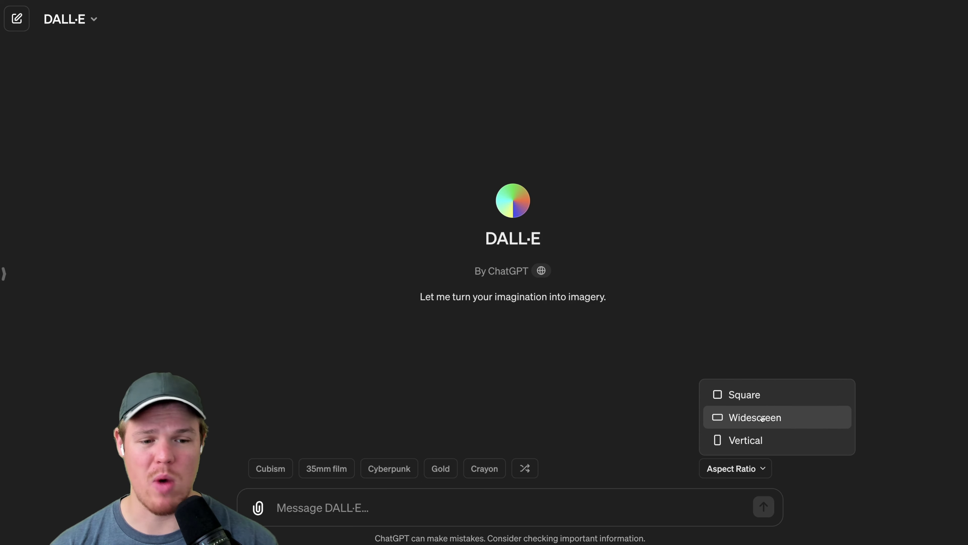
Choose the Vertical aspect ratio and send the prompt for 'a pigs flying'
left_click(761, 442)
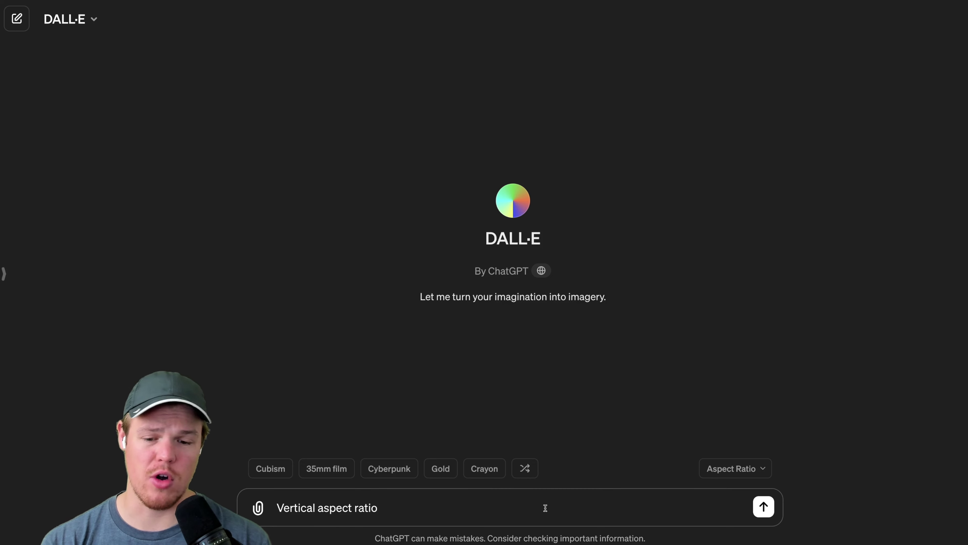
type("of ")
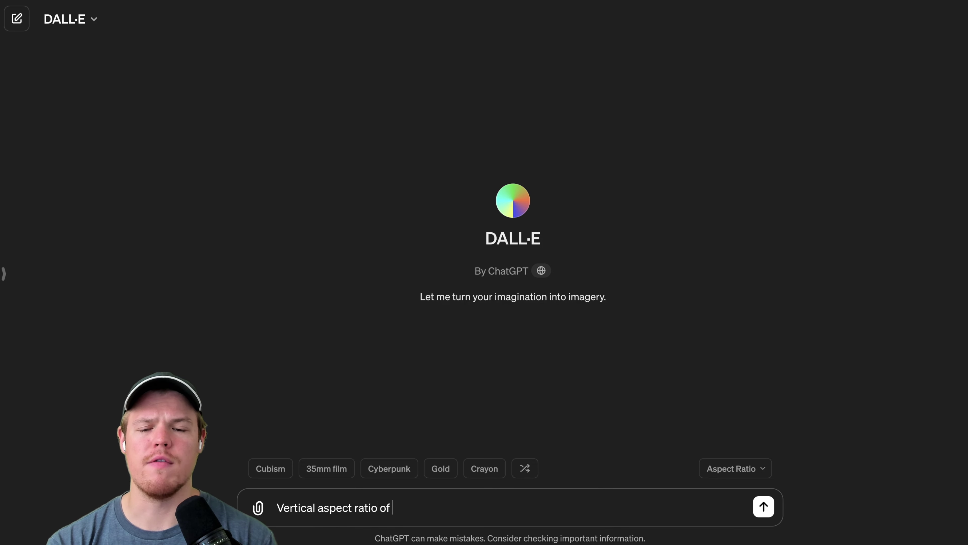
type("a pigs flying")
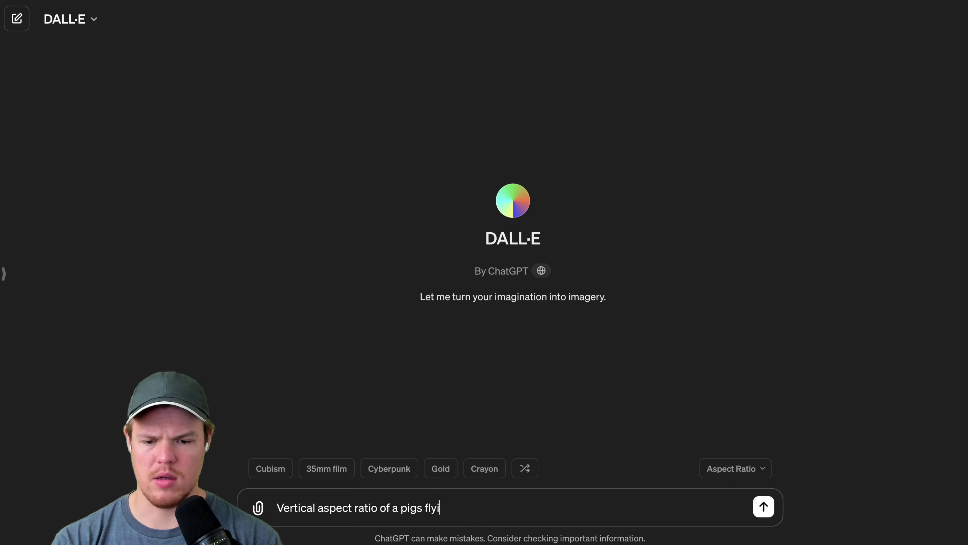
key("Return")
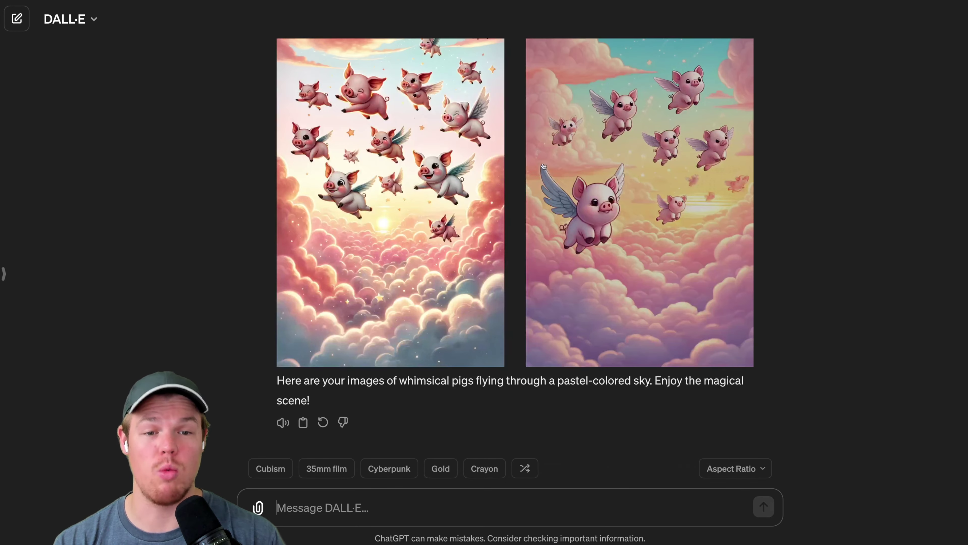
Look over the two vertical flying-pig images and open the second one full size
scroll(625, 141, "down", 2)
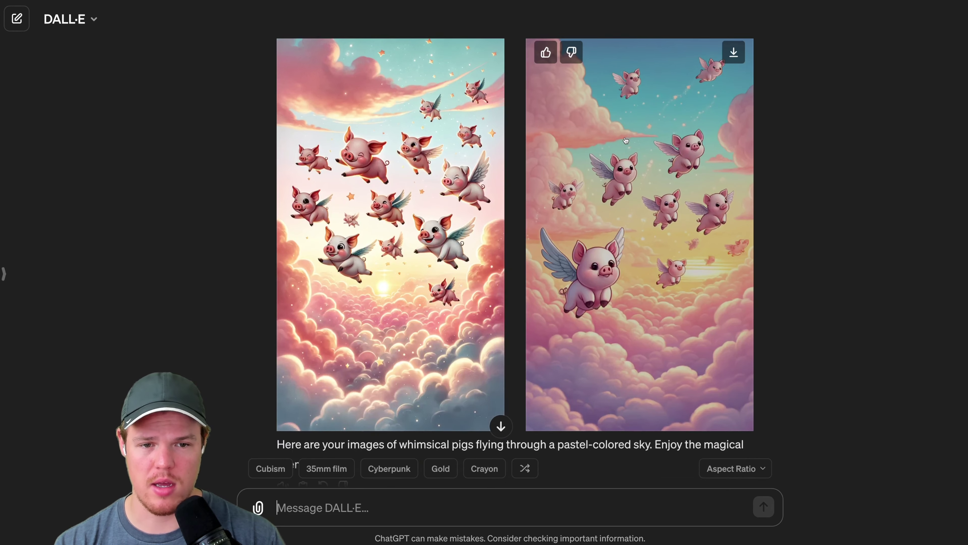
scroll(429, 137, "up", 3)
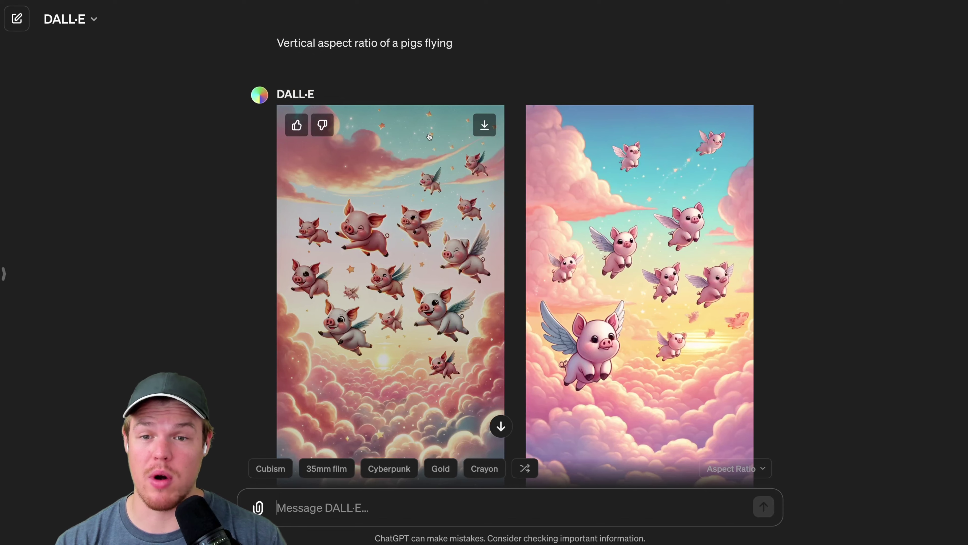
scroll(429, 137, "up", 1)
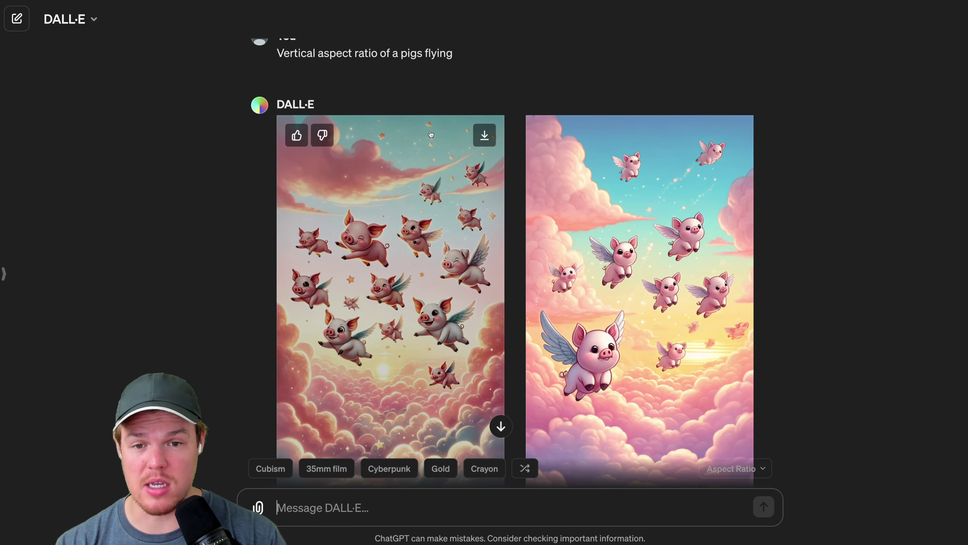
scroll(431, 134, "up", 1)
scroll(555, 159, "down", 5)
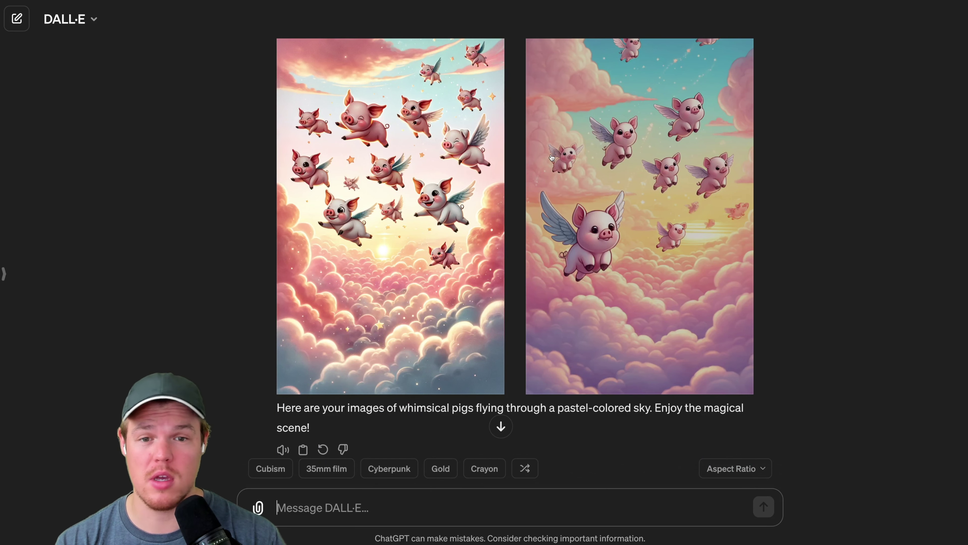
scroll(555, 157, "up", 2)
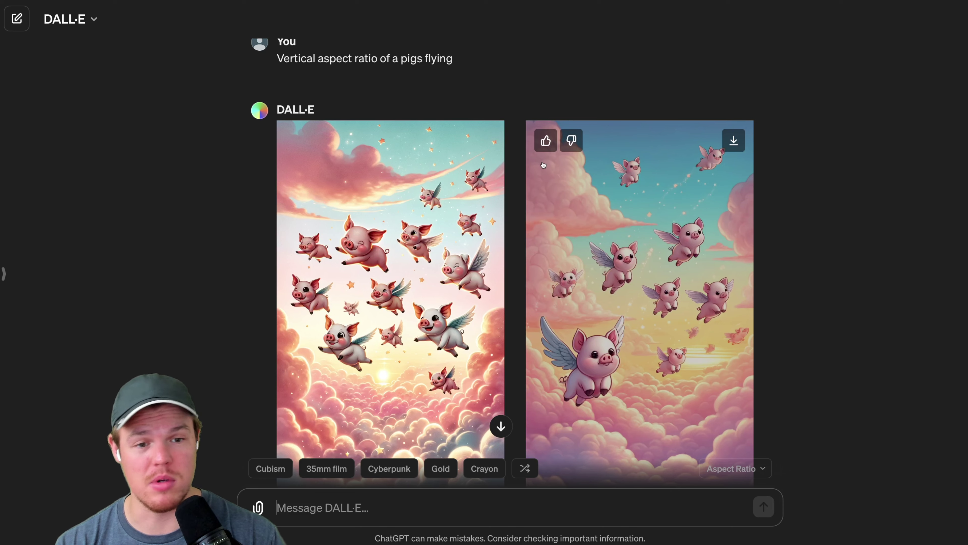
scroll(428, 151, "down", 2)
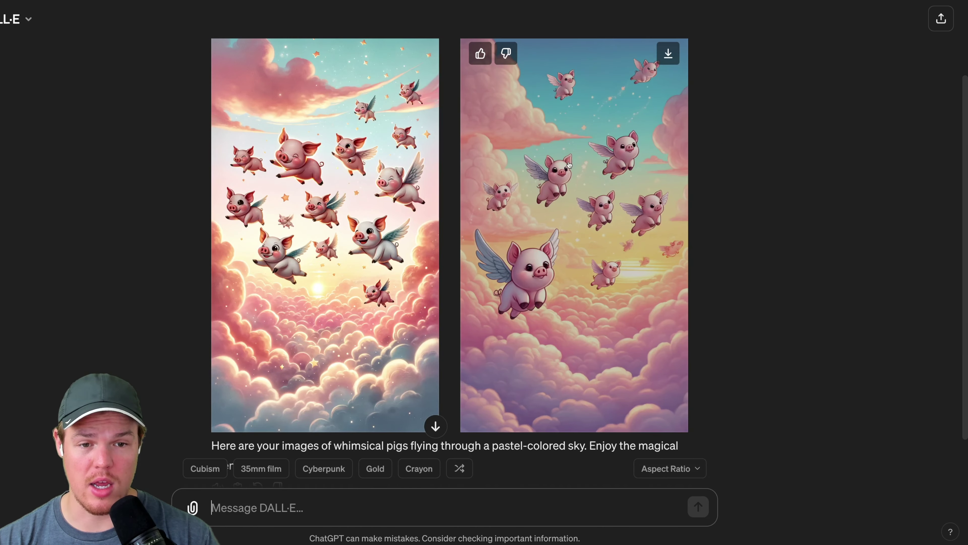
left_click(568, 165)
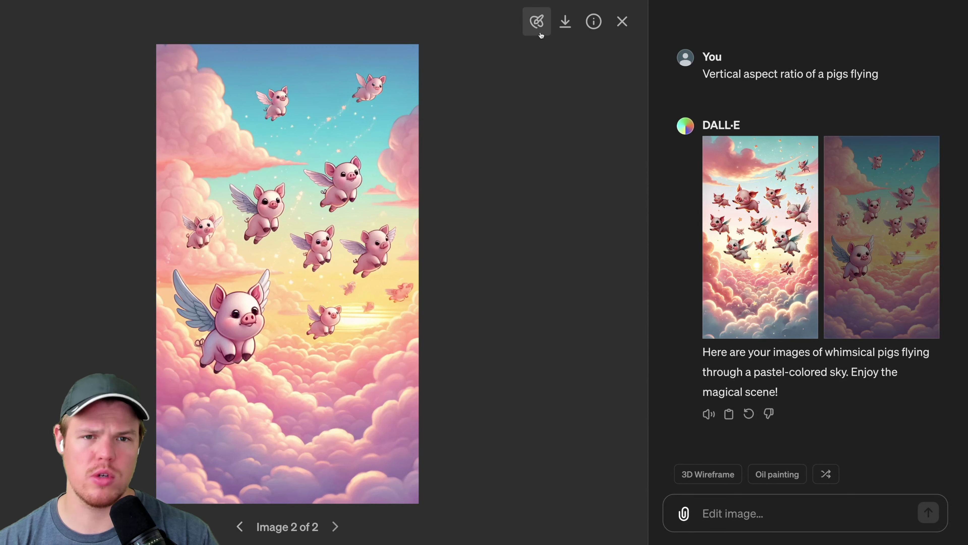
Brush over each flying pig in the second image, including the large bottom pig
left_click(537, 21)
left_click_drag(265, 93, 277, 105)
left_click_drag(356, 88, 368, 83)
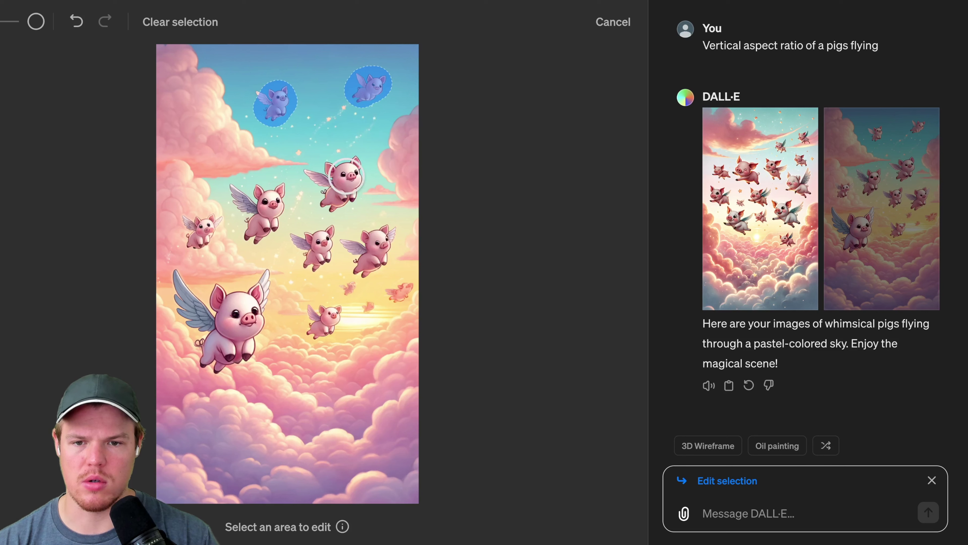
left_click_drag(347, 177, 337, 189)
mouse_move(267, 200)
left_mouse_down()
mouse_move(273, 206)
mouse_move(194, 229)
mouse_move(217, 229)
mouse_move(225, 240)
left_mouse_up()
mouse_move(247, 339)
left_mouse_down()
mouse_move(237, 334)
mouse_move(240, 302)
left_mouse_up()
mouse_move(301, 317)
left_mouse_down()
mouse_move(335, 318)
mouse_move(328, 322)
left_mouse_up()
left_click_drag(372, 248, 318, 252)
Ask for the marked pigs to become flying dogs
left_click(694, 490)
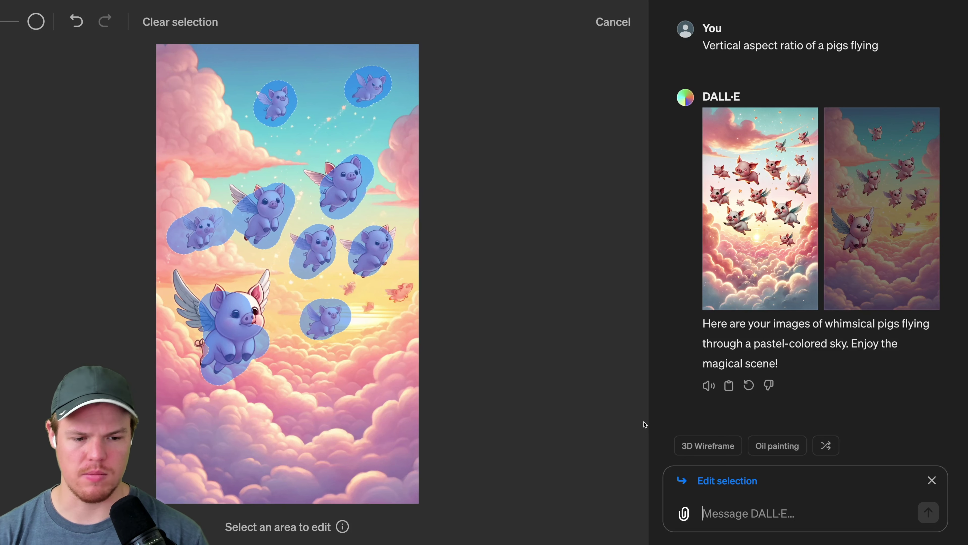
type("make these go")
key("BackSpace")
key("BackSpace")
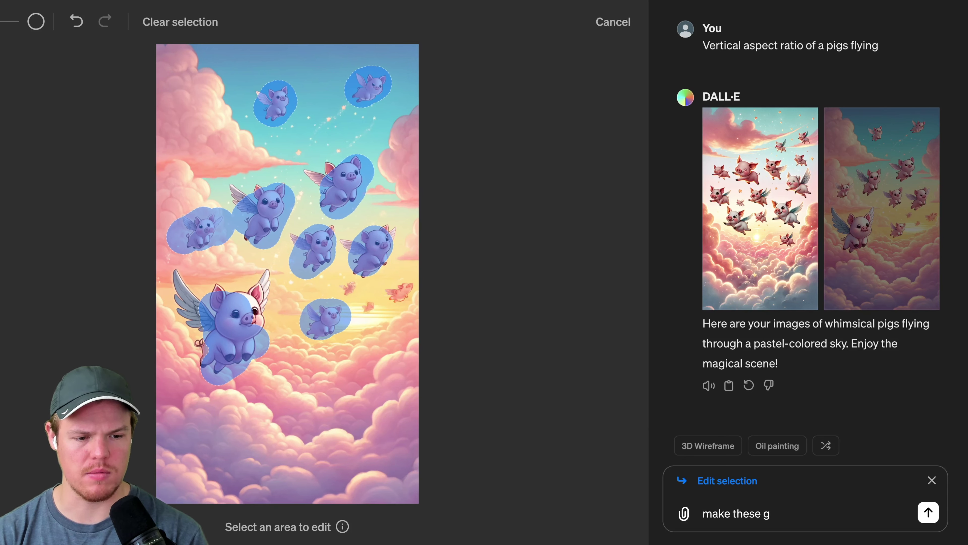
type("dogs flying")
key("Return")
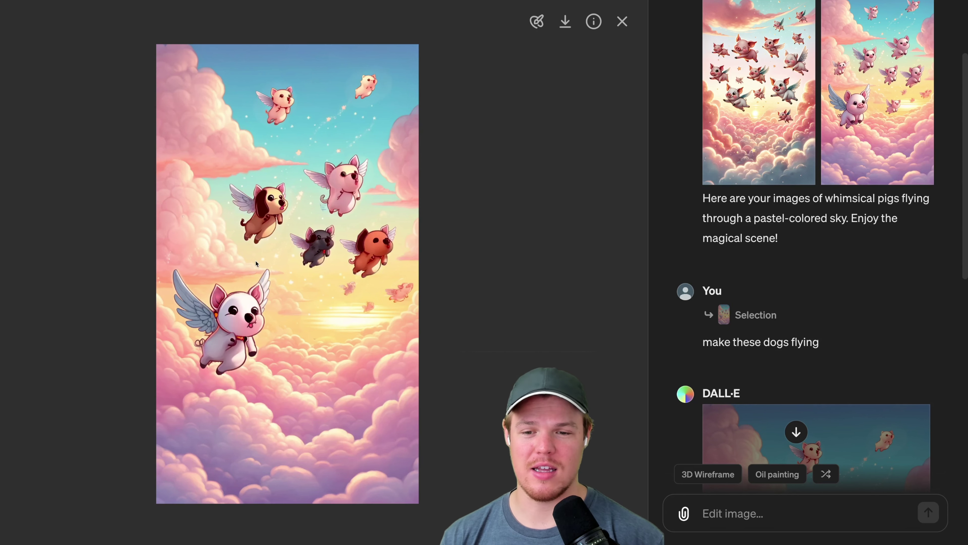
scroll(737, 302, "down", 10)
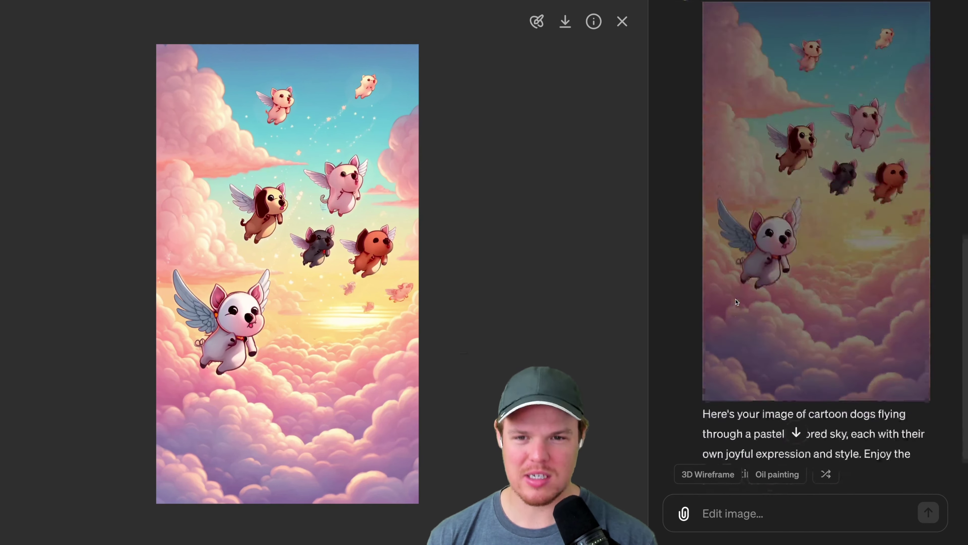